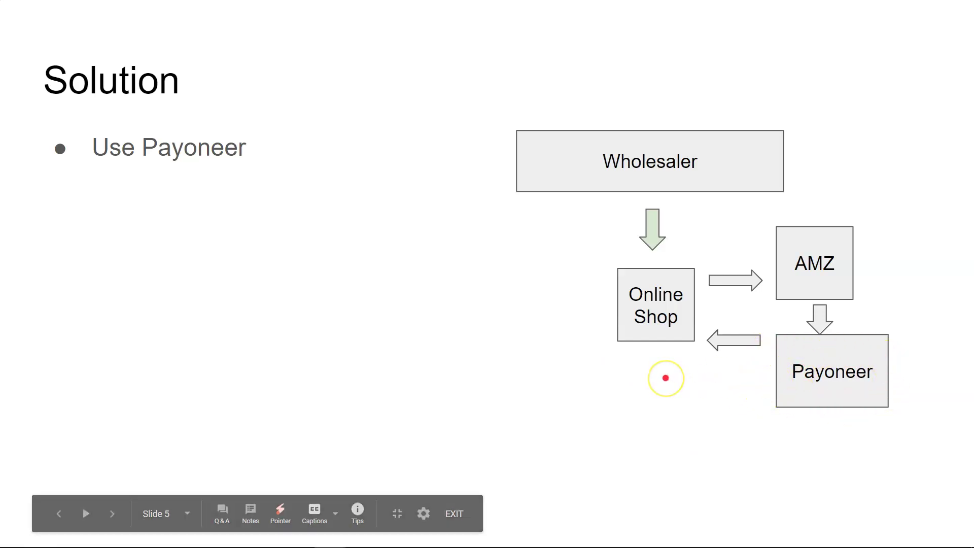
Search Google for 'payoneer' and open the 'Payoneer: Pay & Get Paid Worldwide' result.
click(659, 390)
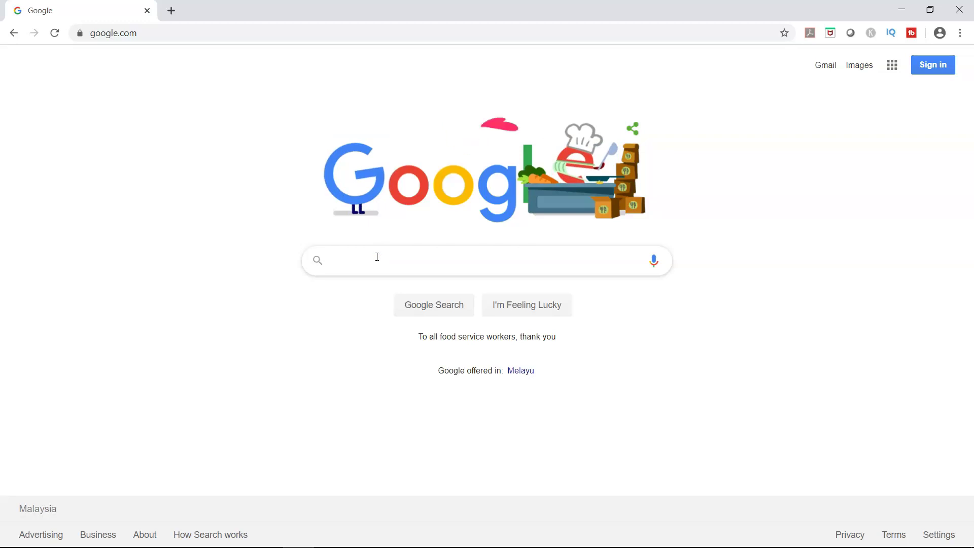
text(payone)
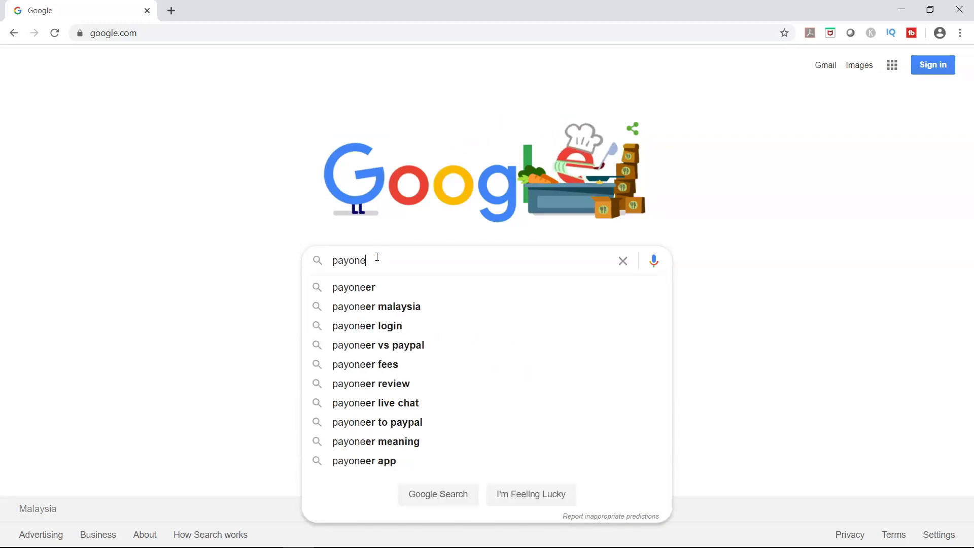
text(er)
key(Return)
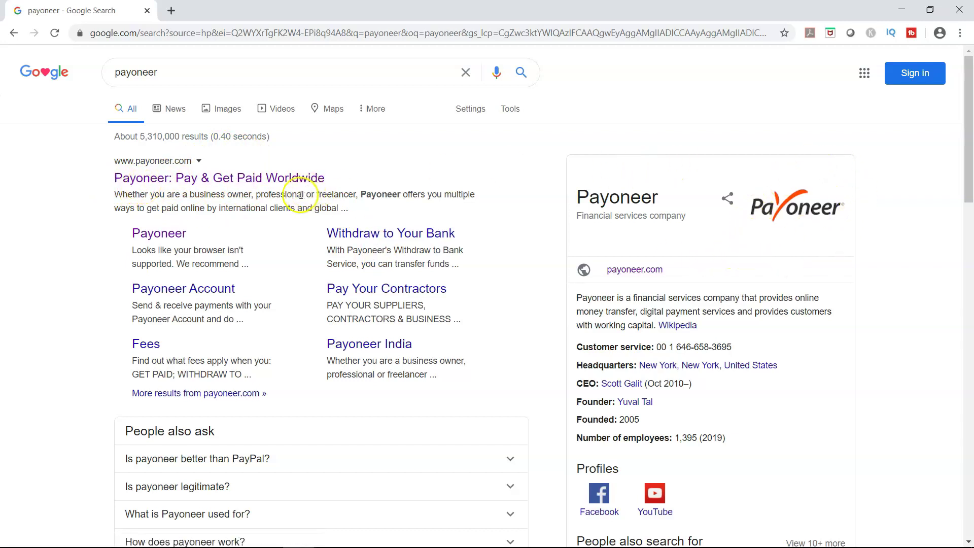
click(284, 178)
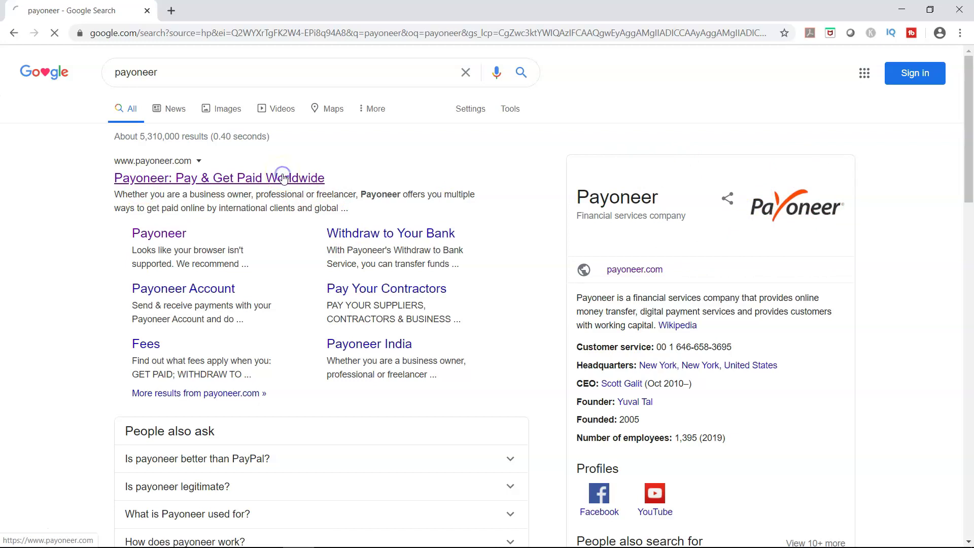
In the account finder, choose Affiliate marketer, looking to 'Get paid by publishers, networks and platforms'.
click(268, 305)
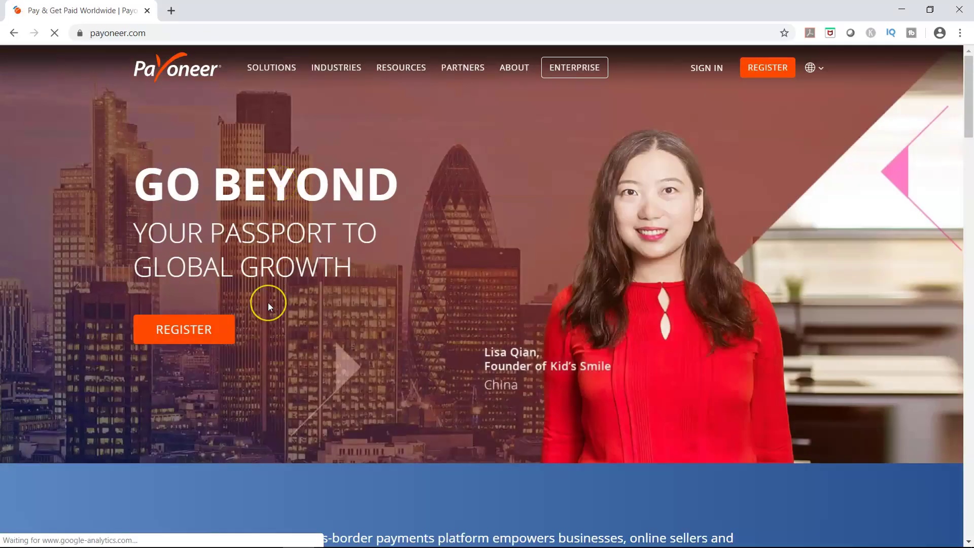
click(194, 338)
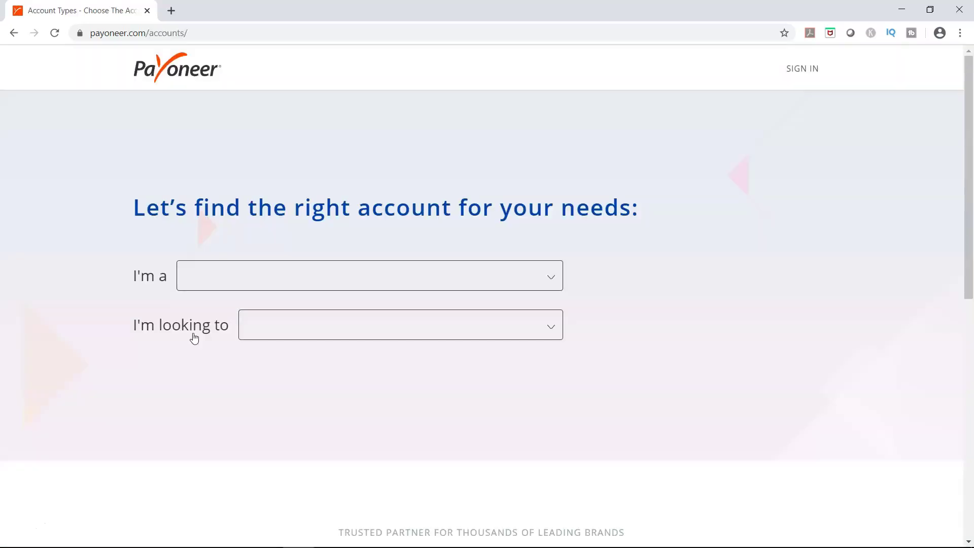
click(231, 274)
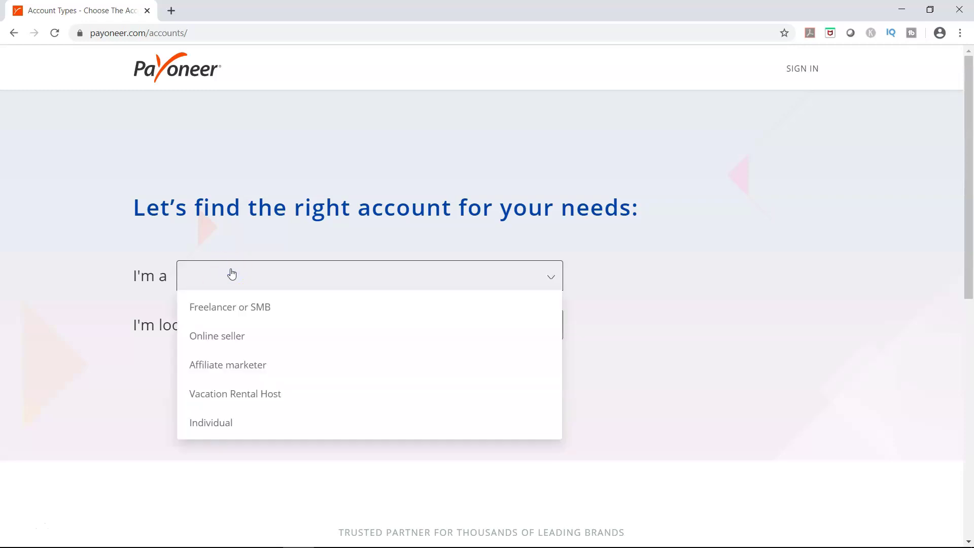
click(236, 320)
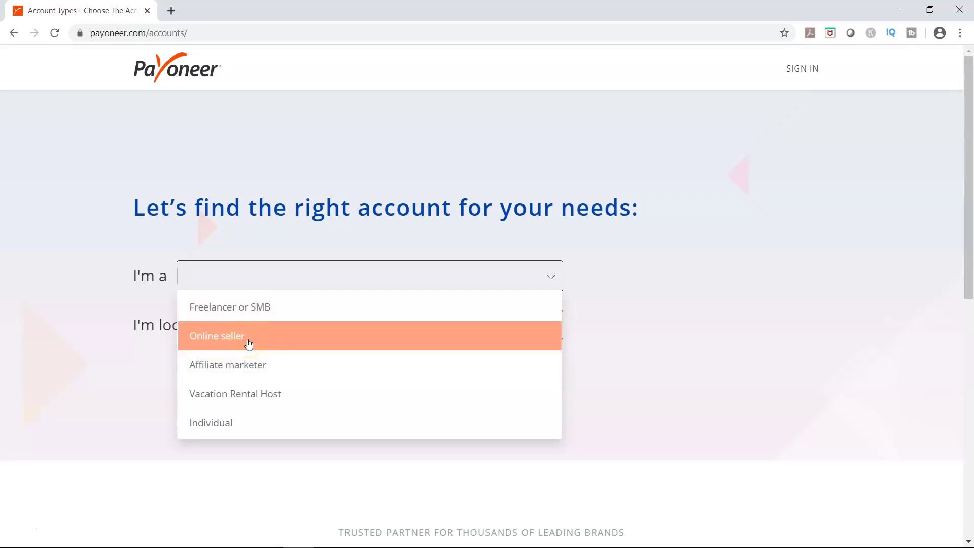
click(256, 370)
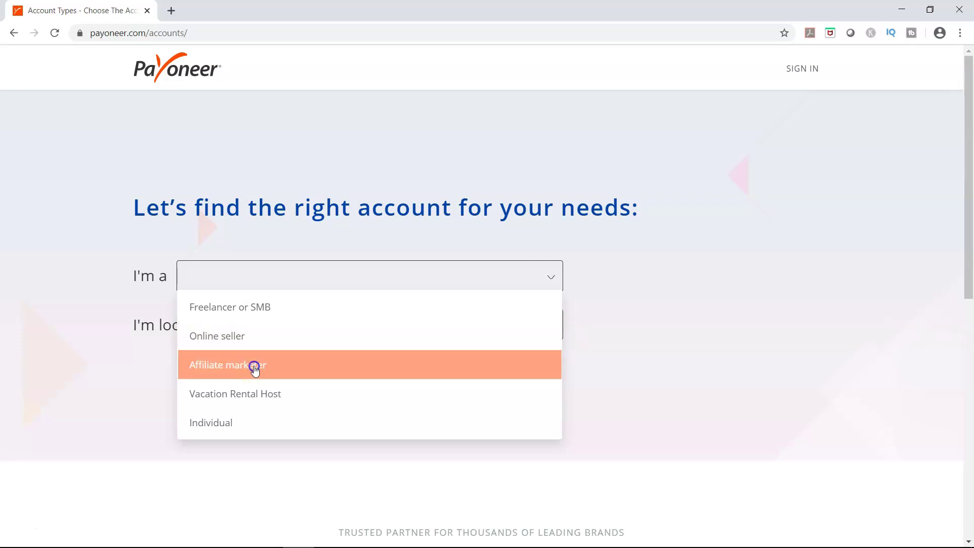
click(255, 370)
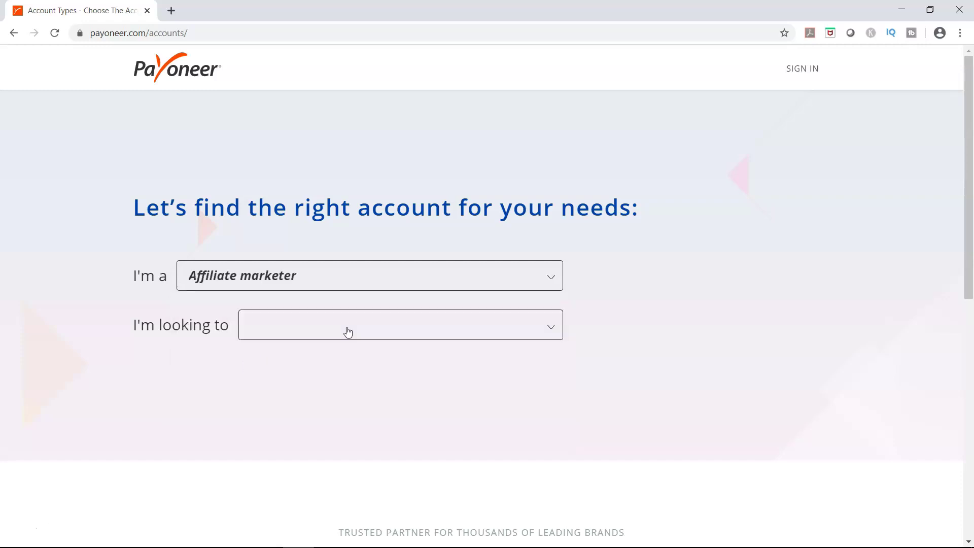
click(348, 332)
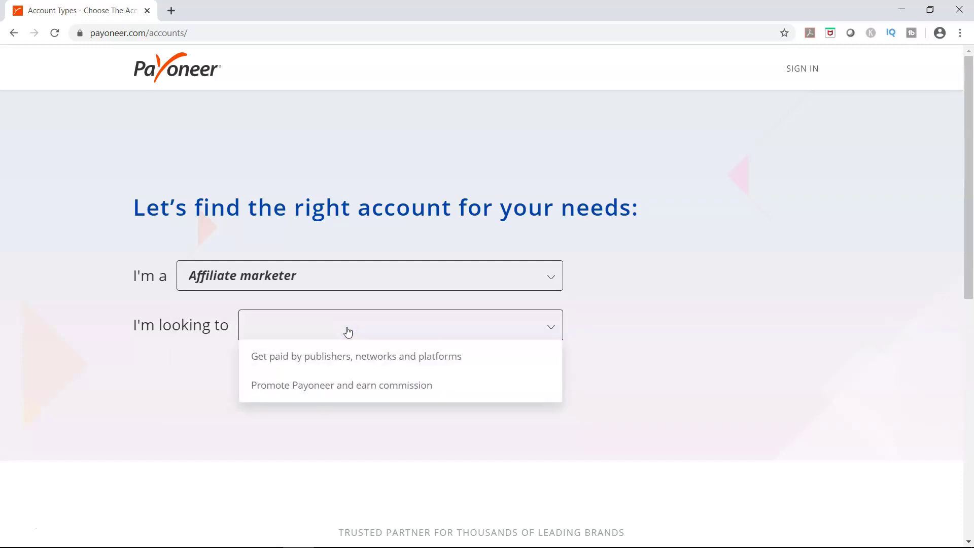
click(356, 361)
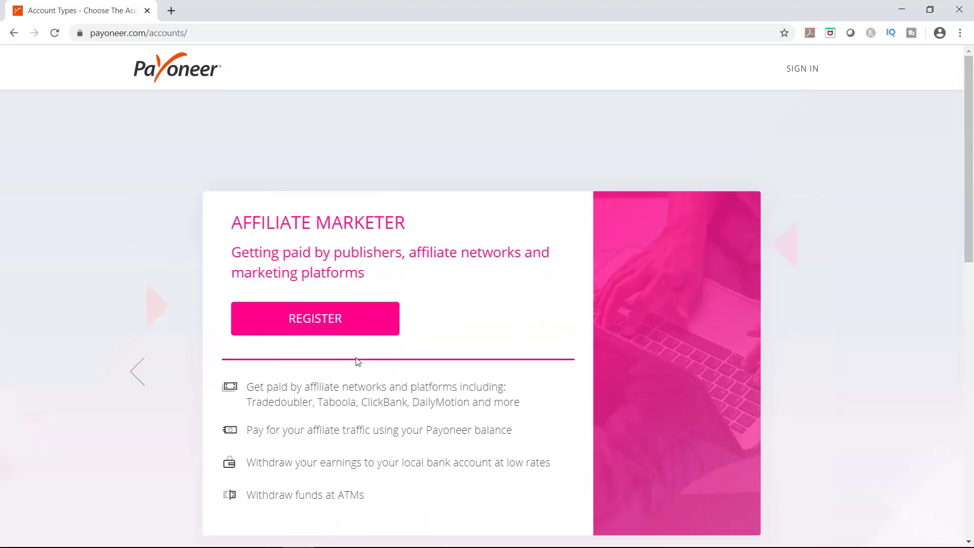
scroll(356, 361, down, 2)
Register on the Affiliate Marketer card and complete the Getting Started and Contact Details pages.
click(330, 202)
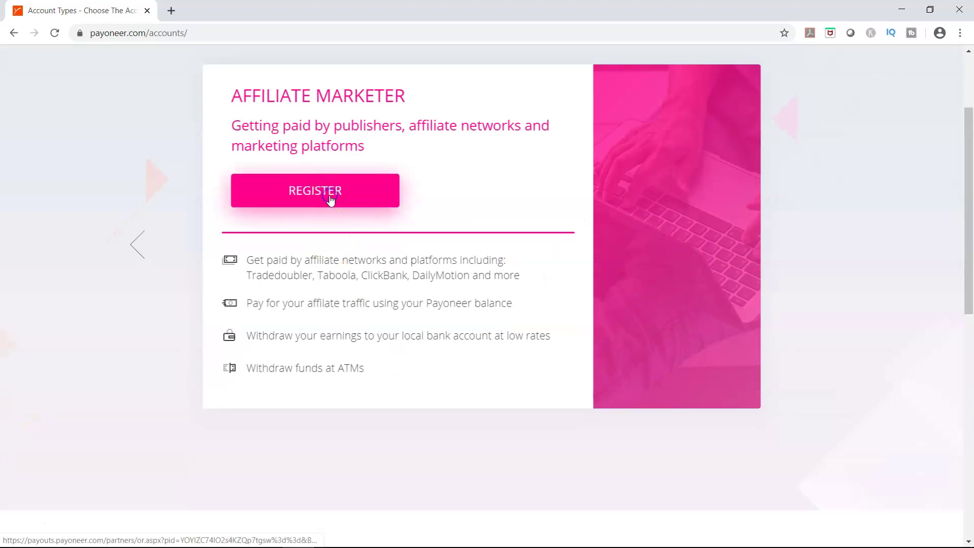
click(331, 202)
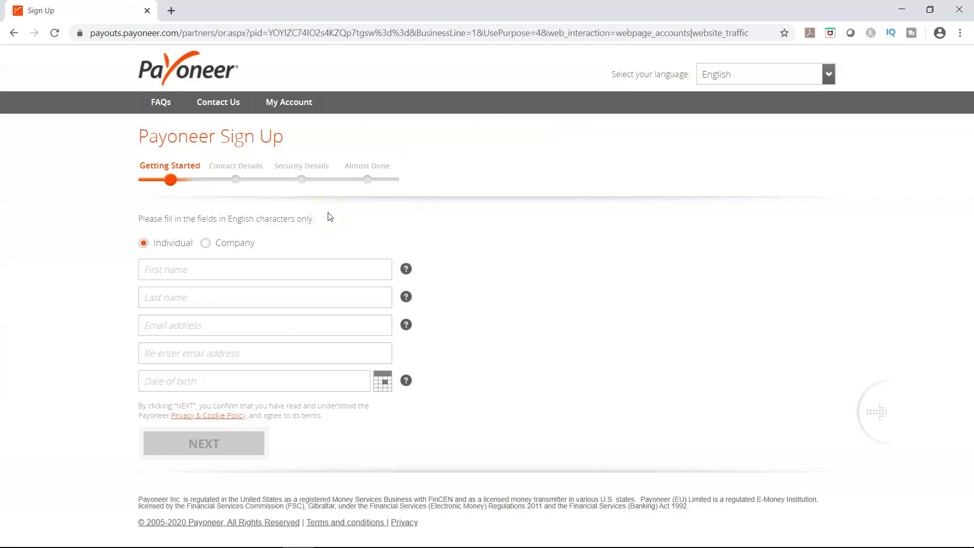
click(305, 271)
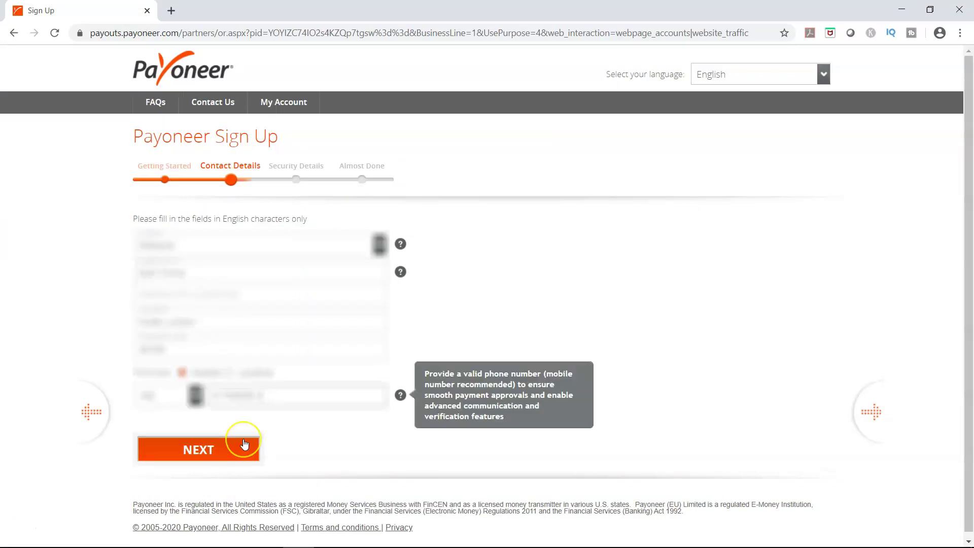
click(244, 444)
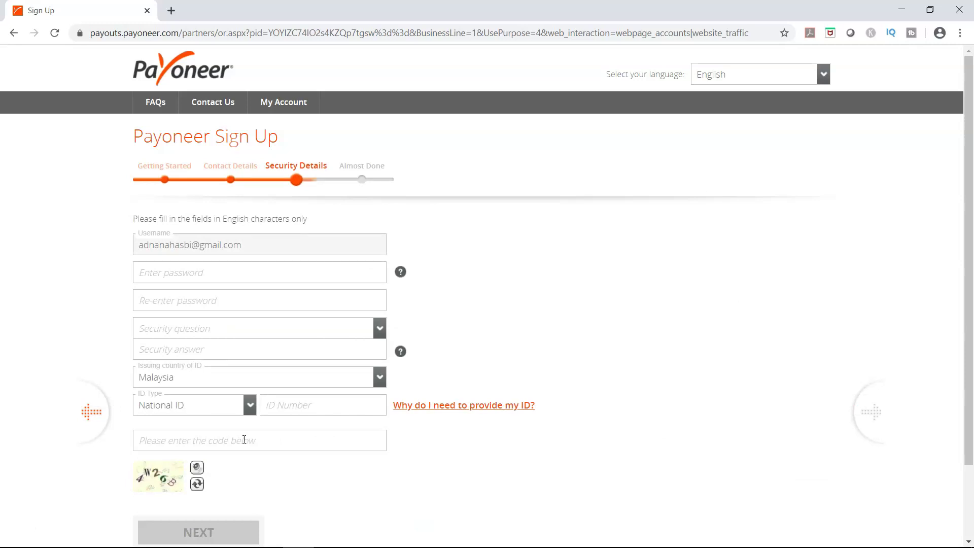
click(356, 428)
scroll(261, 433, down, 2)
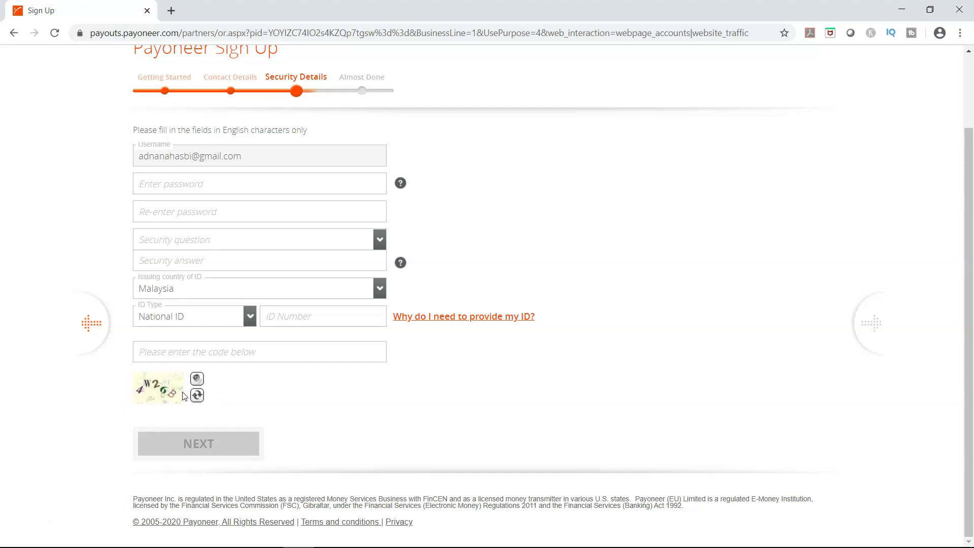
click(319, 427)
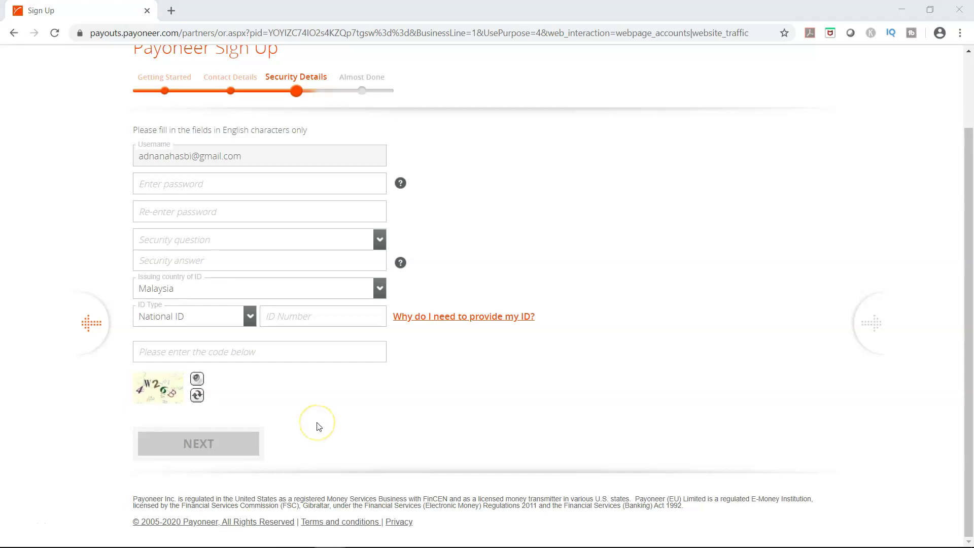
click(26, 527)
click(184, 395)
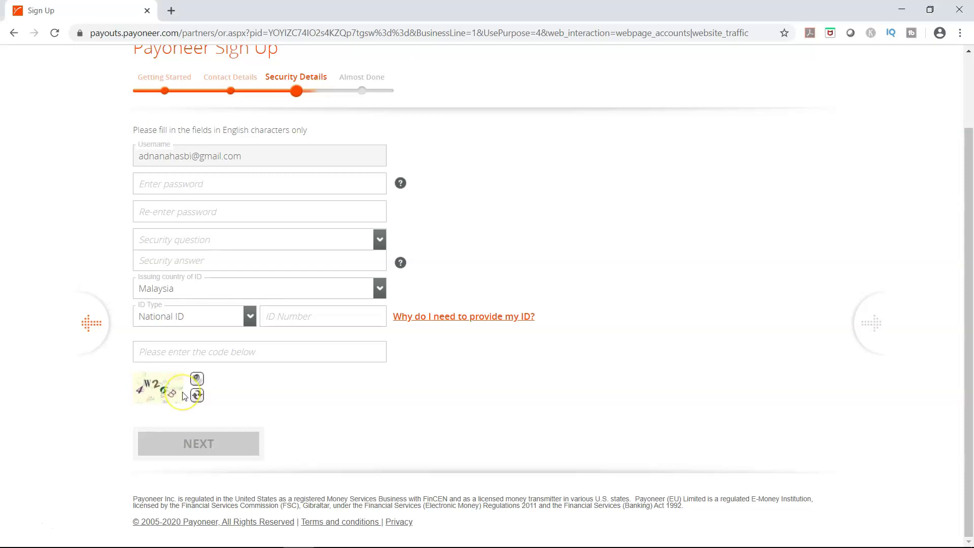